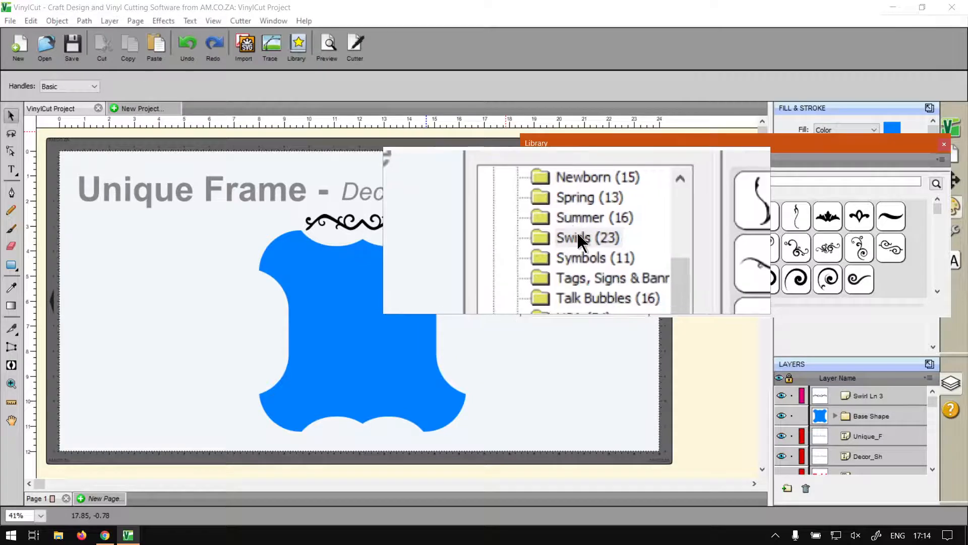
# Step: Close the shape library and start Object On Path for the black swirl and blue base shape, with Auto Preview enabled
pyautogui.moveTo(694, 247)
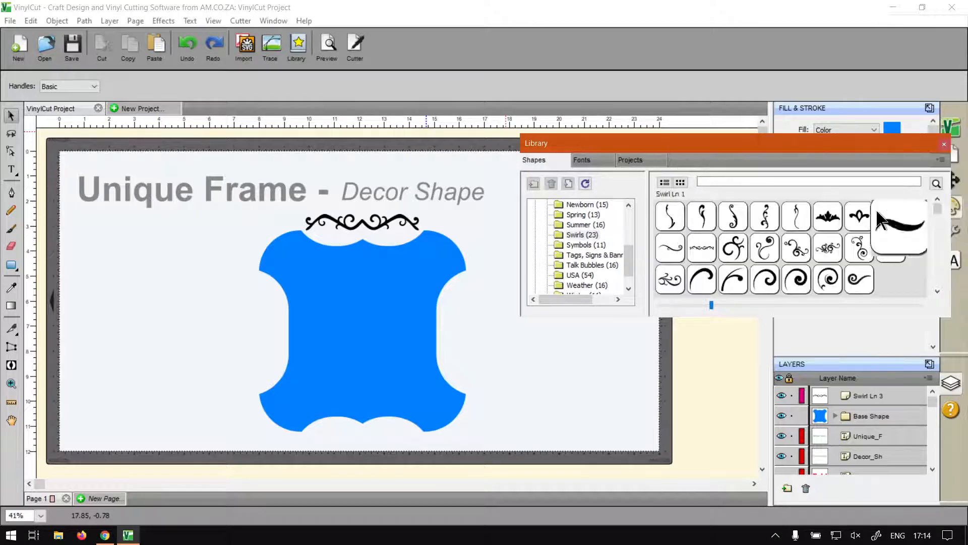
pyautogui.click(944, 146)
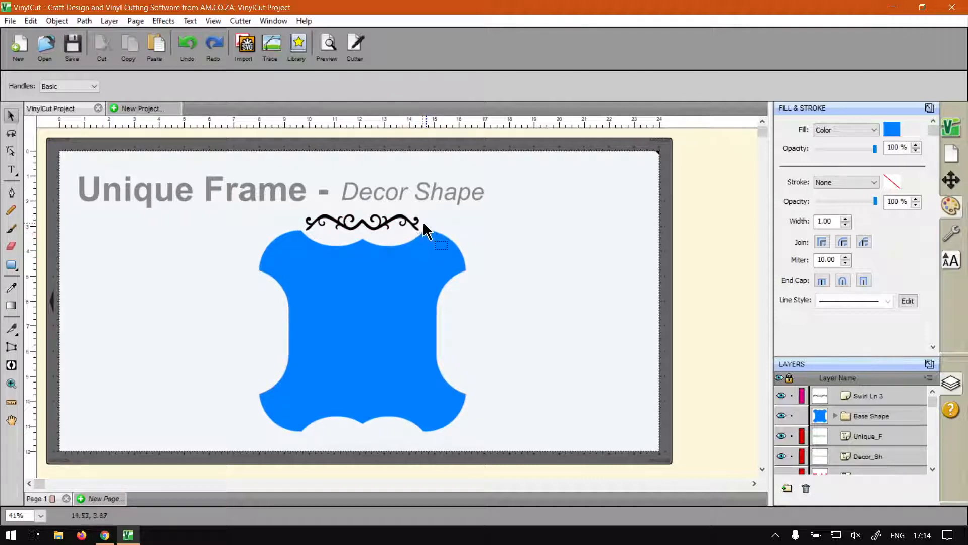
pyautogui.click(390, 221)
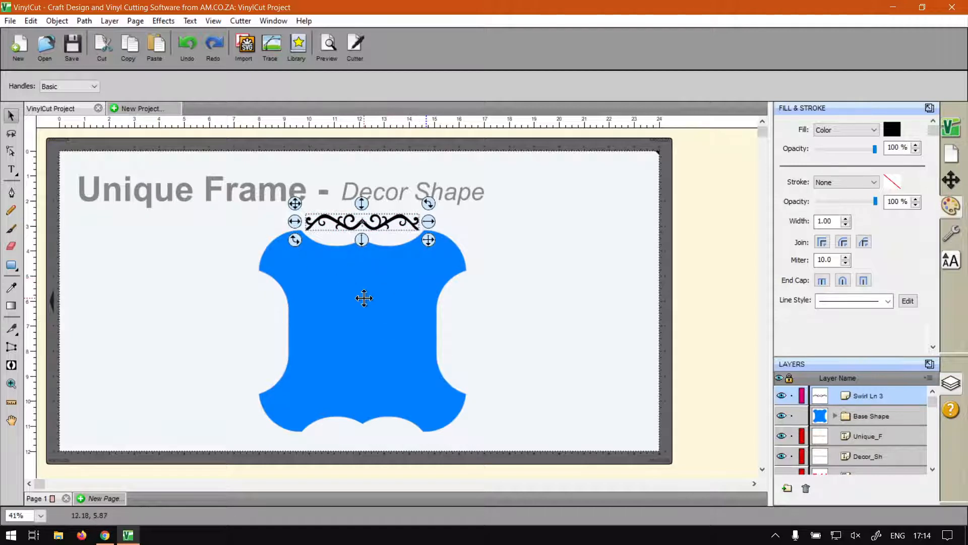
pyautogui.click(410, 286)
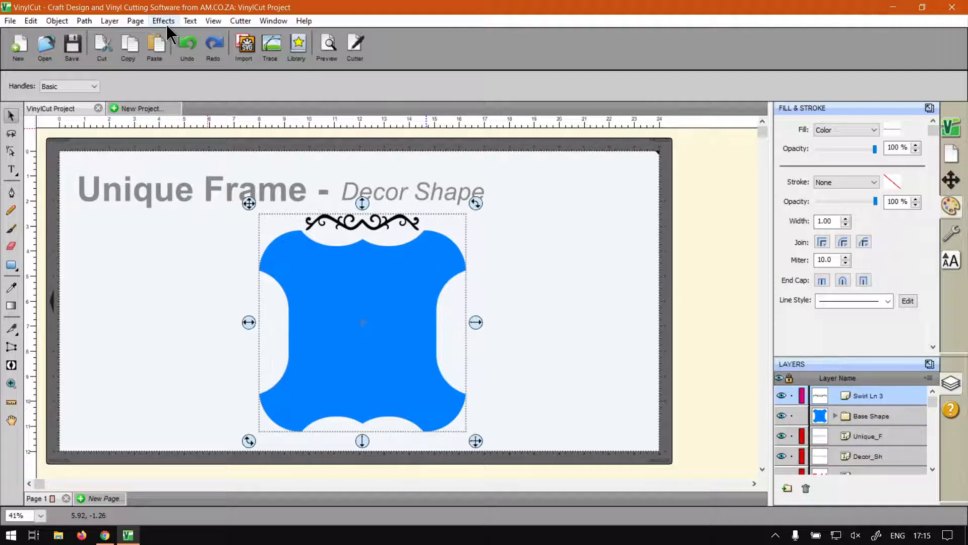
pyautogui.click(165, 22)
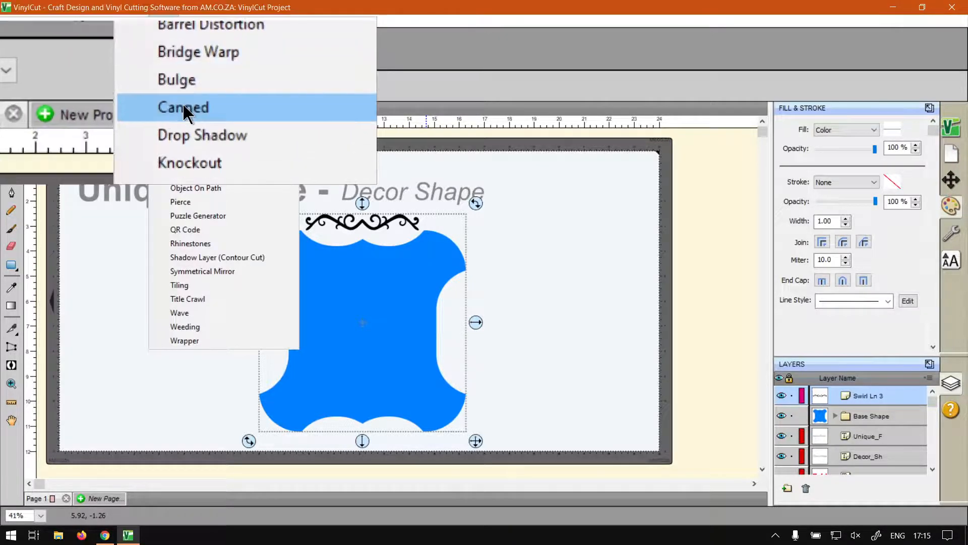
pyautogui.click(189, 188)
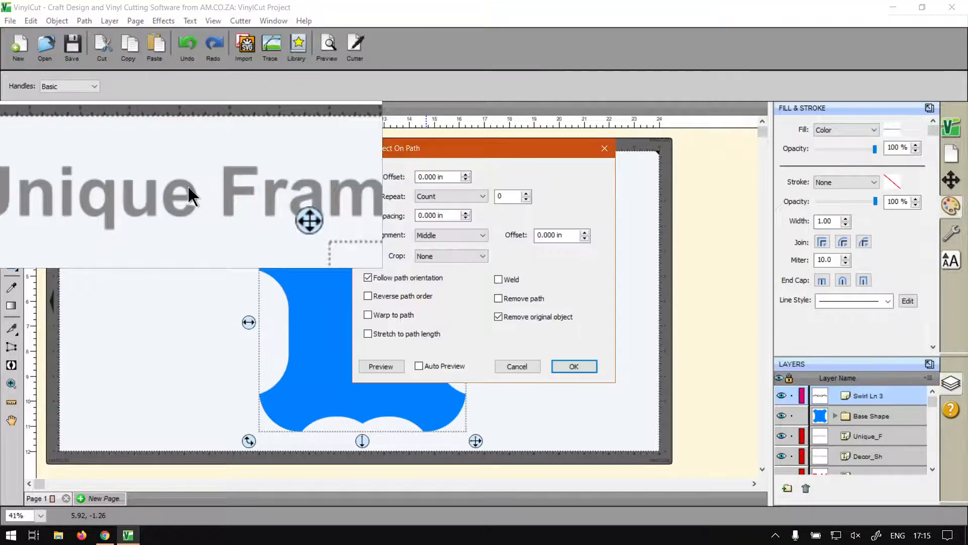
pyautogui.moveTo(427, 150); pyautogui.dragTo(594, 67)
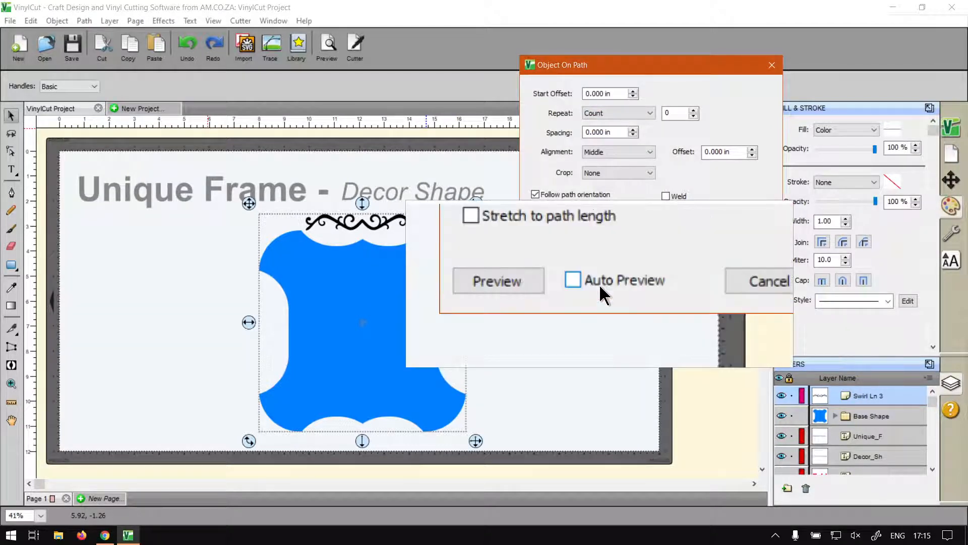
pyautogui.click(586, 282)
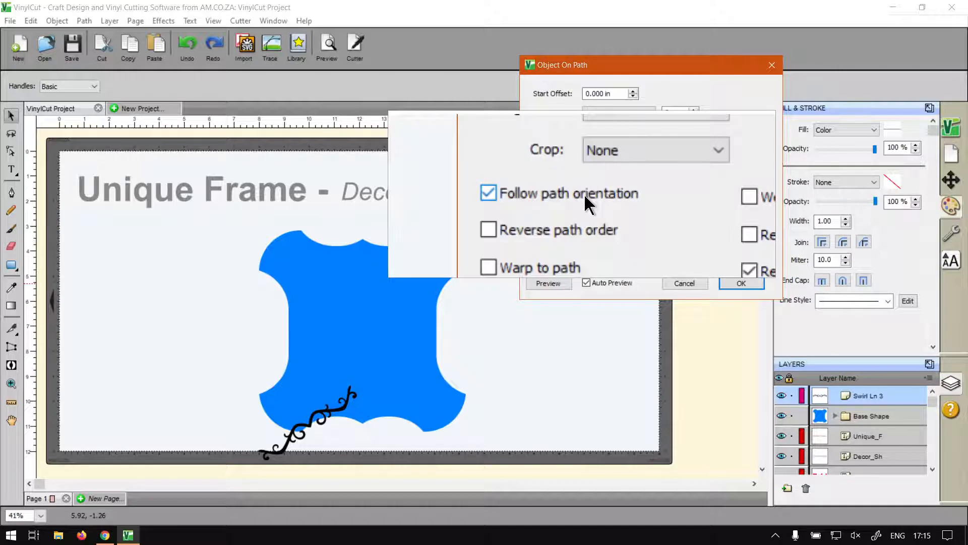
# Step: Compare the swirl with path orientation off and back on, and enable Warp to path
pyautogui.click(558, 194)
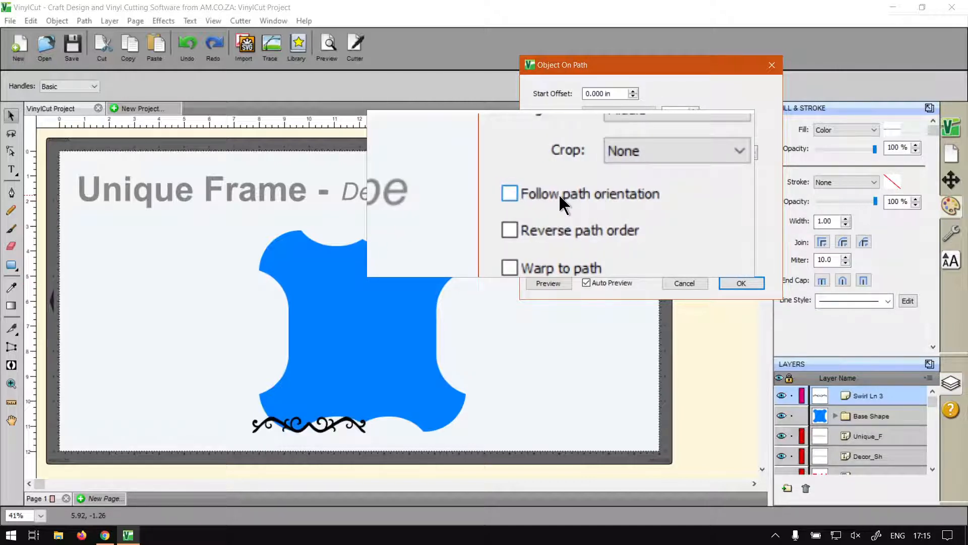
pyautogui.click(559, 193)
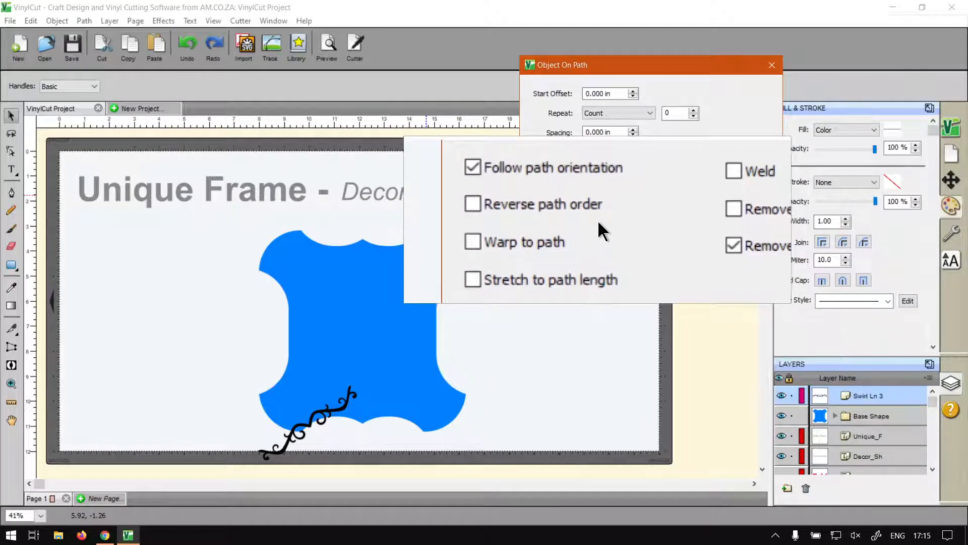
pyautogui.click(535, 233)
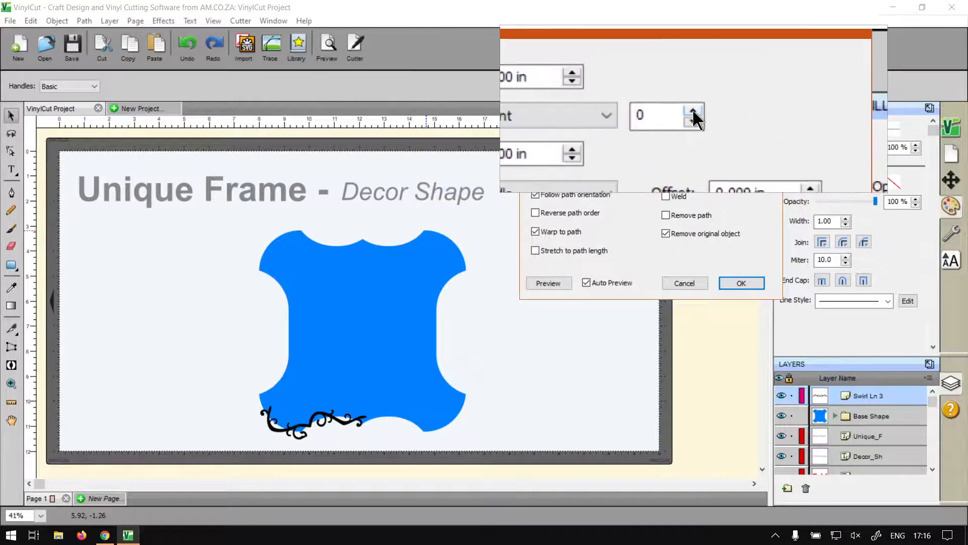
# Step: Set the swirl's repeat count along the path to 6
pyautogui.click(694, 110)
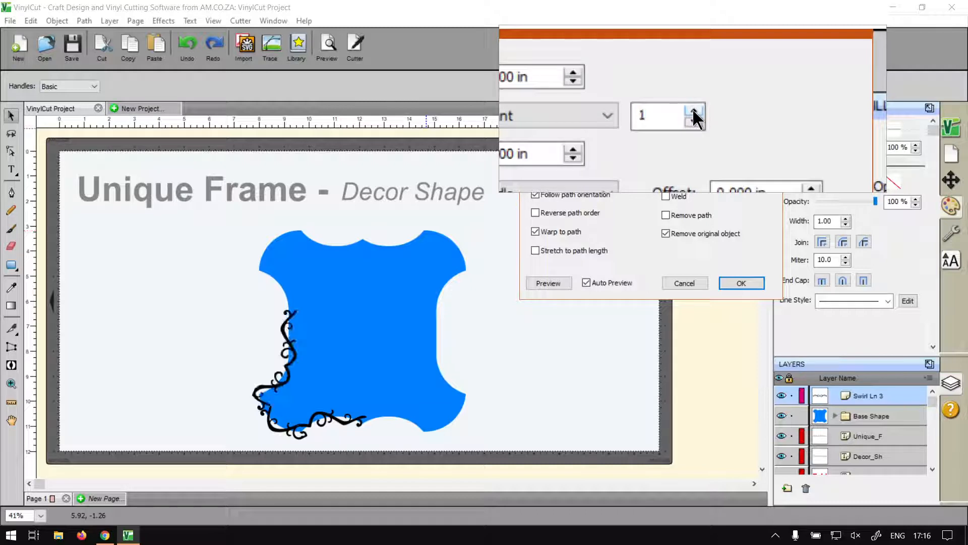
pyautogui.click(694, 110)
pyautogui.click(693, 111)
pyautogui.click(693, 110)
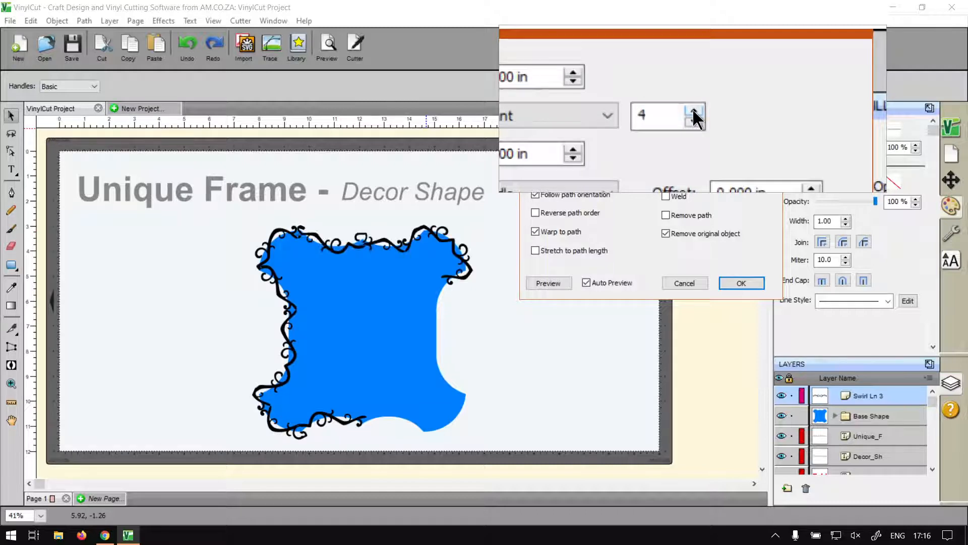
pyautogui.click(693, 111)
pyautogui.click(693, 111)
pyautogui.click(693, 111)
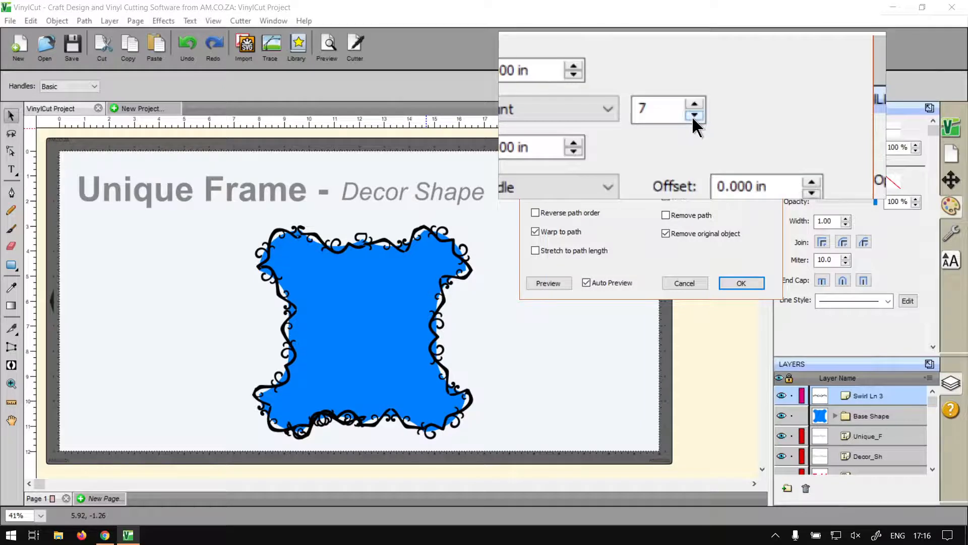
pyautogui.click(694, 116)
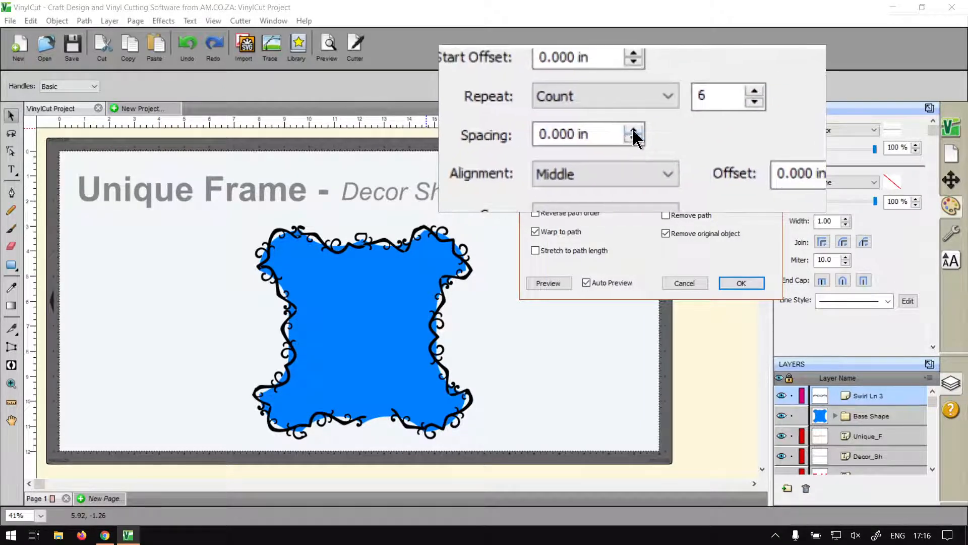
# Step: Set the spacing between the repeated swirls to 0.20 in and apply the Object On Path effect
pyautogui.click(633, 132)
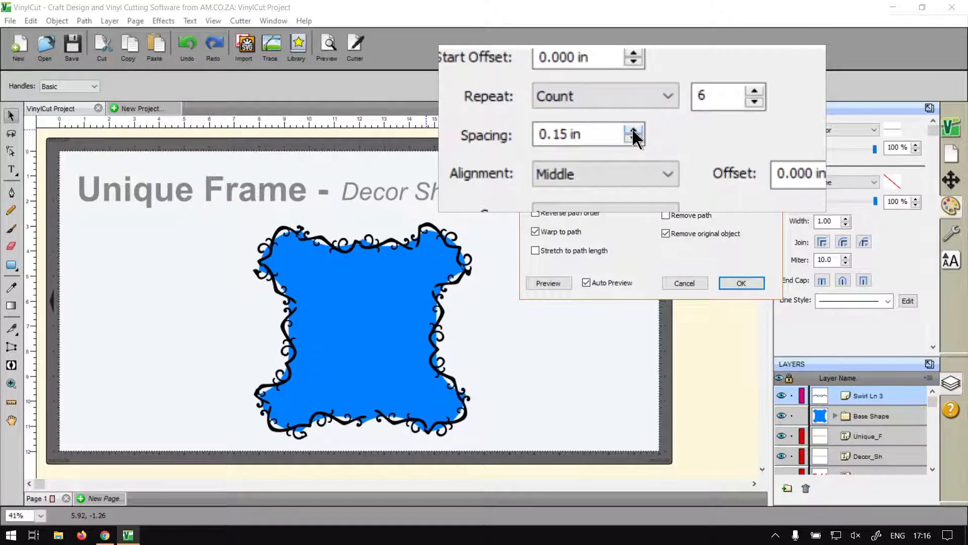
pyautogui.click(634, 132)
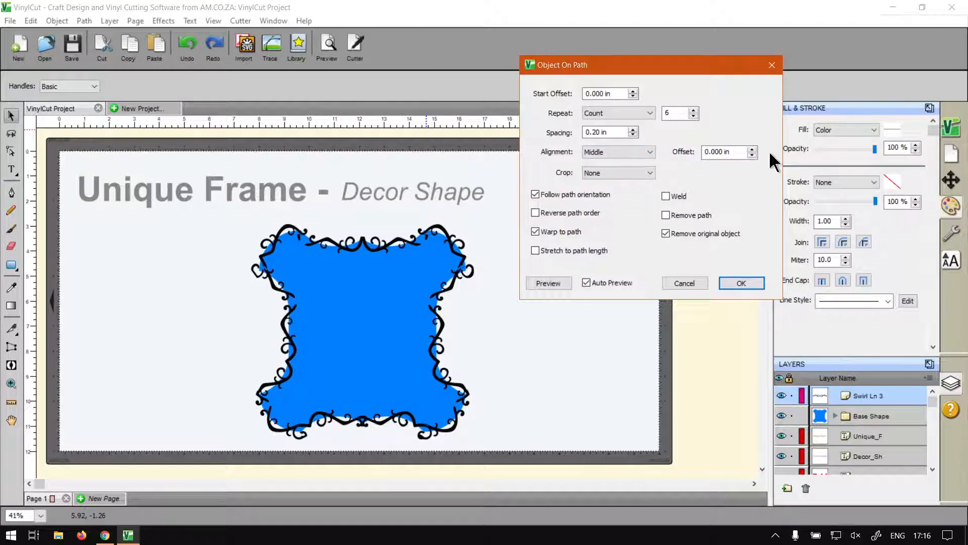
pyautogui.click(732, 283)
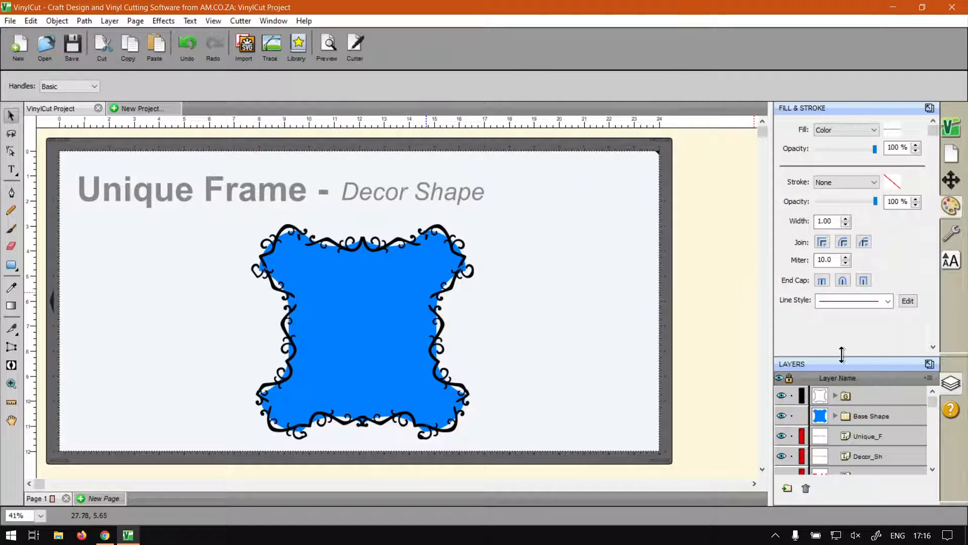
# Step: Examine the swirl copies inside the new border group's layers, collapse the group and clear the selection
pyautogui.click(838, 396)
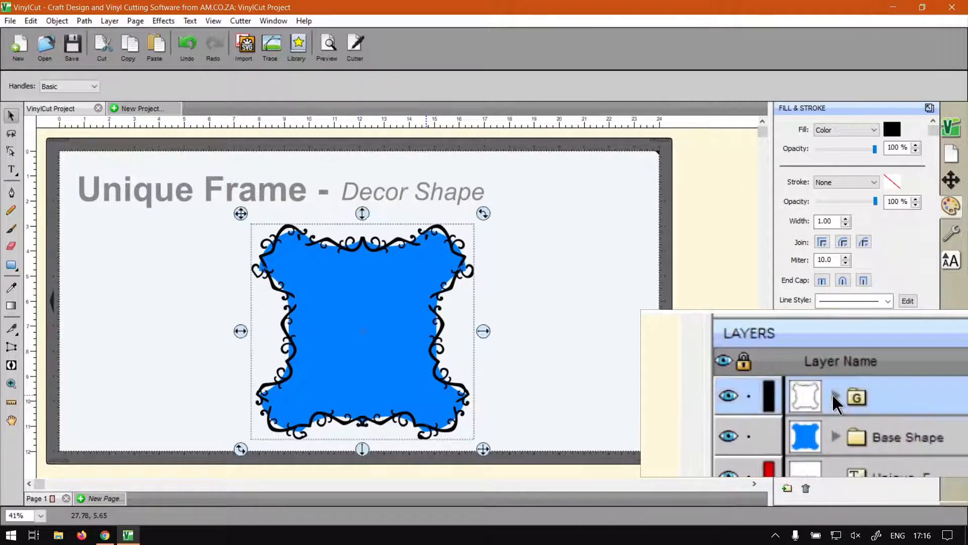
pyautogui.click(832, 393)
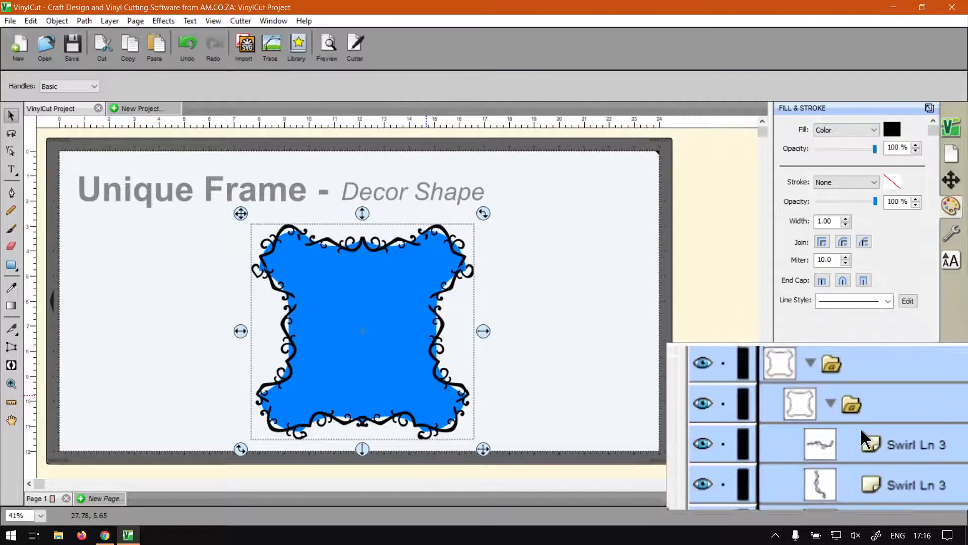
pyautogui.scroll(-5, 861, 431)
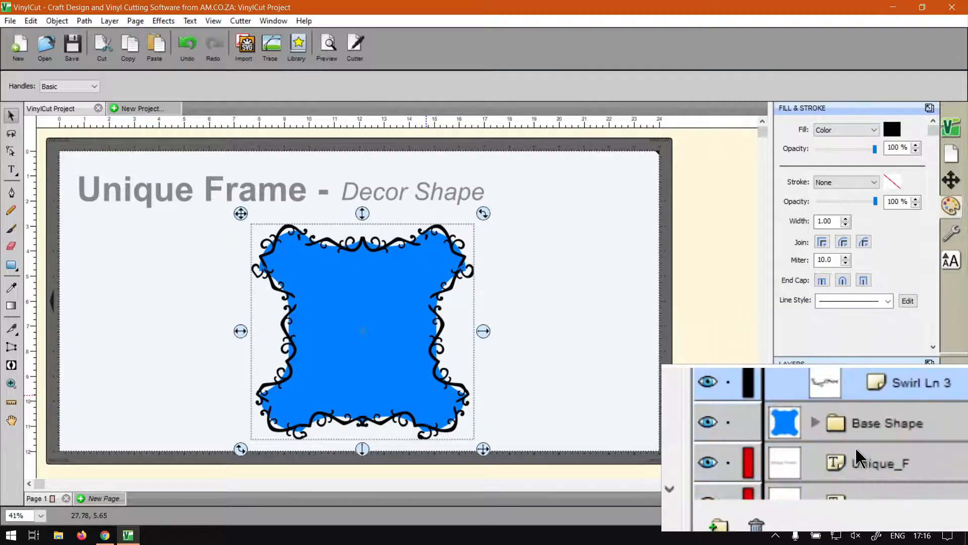
pyautogui.scroll(5, 856, 447)
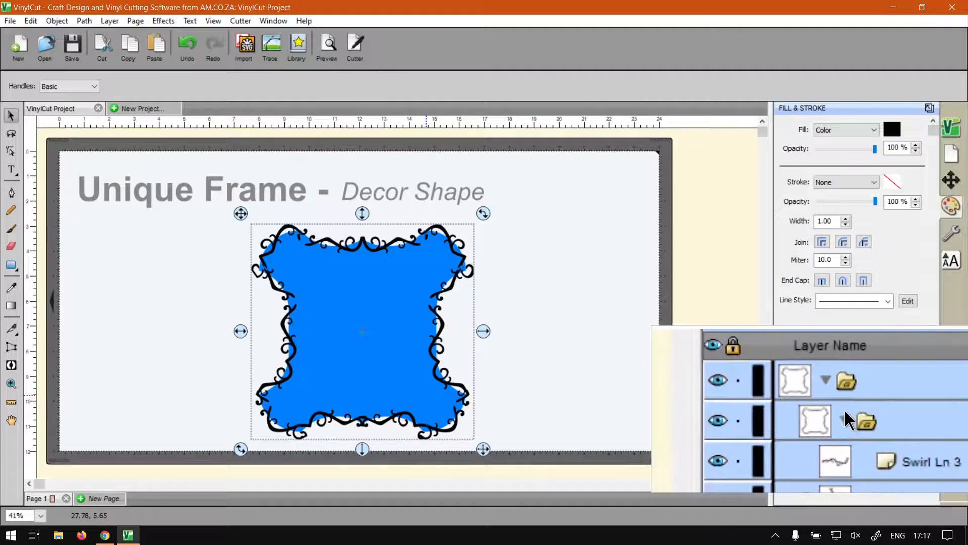
pyautogui.click(844, 411)
pyautogui.click(836, 395)
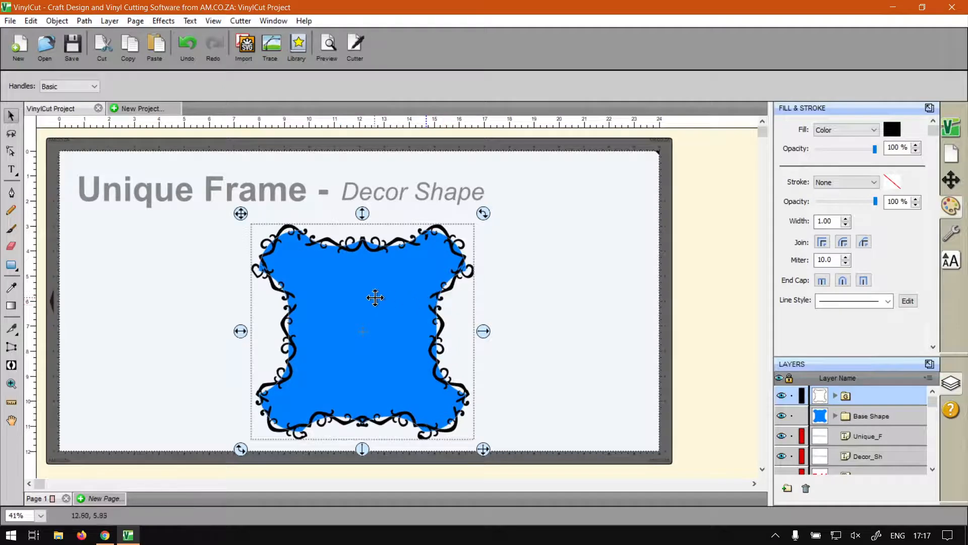
pyautogui.click(548, 317)
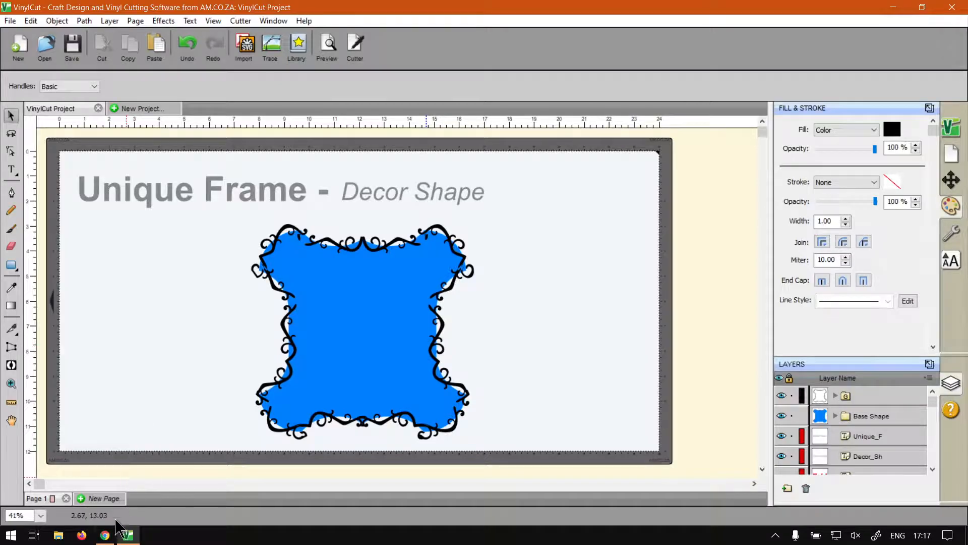
# Step: Switch to Chrome and look over the Software Training Videos home page, including its video listings and search suggestions
pyautogui.click(111, 535)
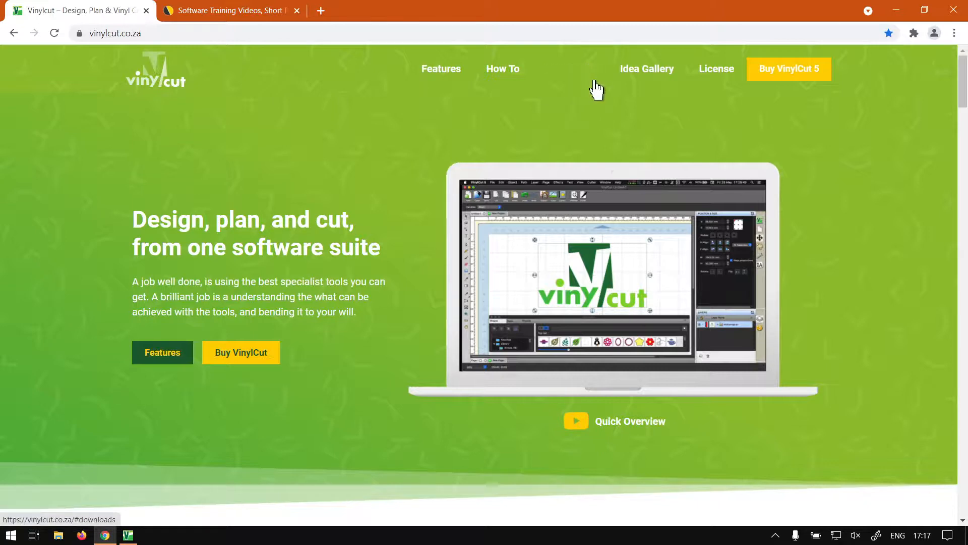
pyautogui.click(268, 22)
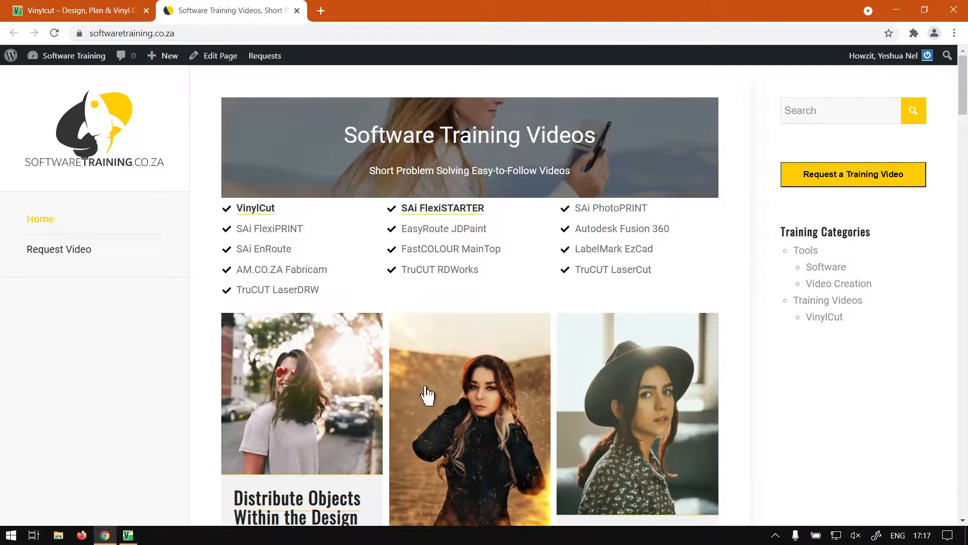
pyautogui.scroll(-1, 401, 232)
pyautogui.scroll(1, 402, 235)
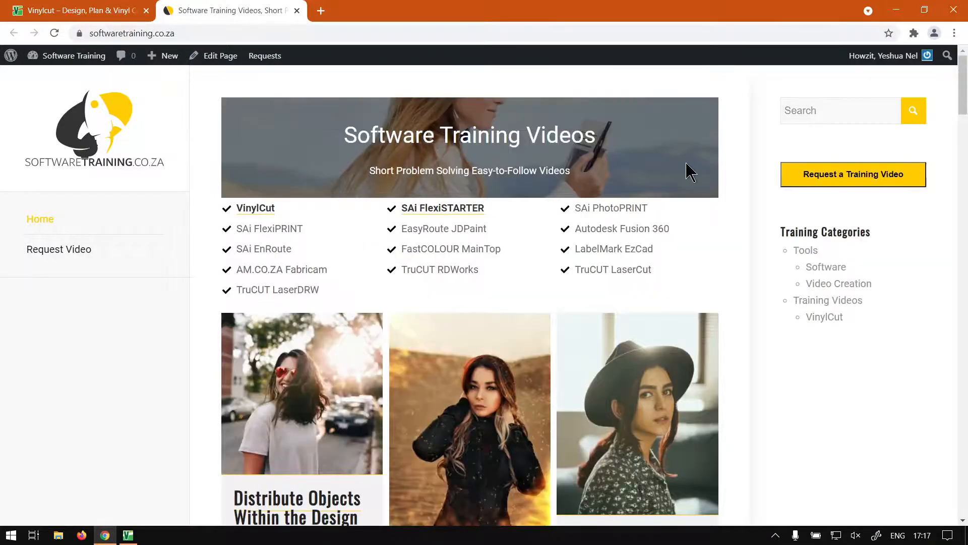
pyautogui.scroll(-12, 558, 285)
pyautogui.scroll(1, 561, 274)
pyautogui.scroll(11, 560, 273)
pyautogui.click(829, 111)
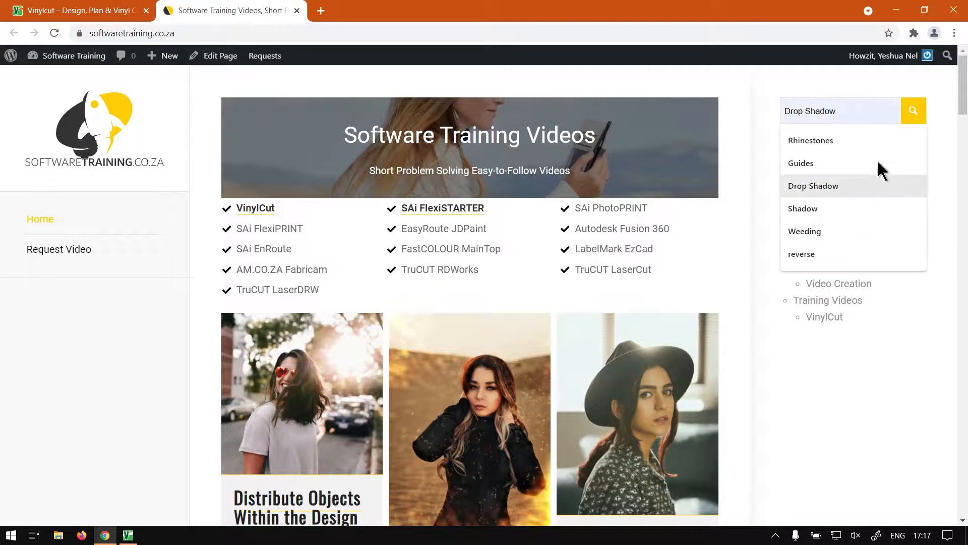
pyautogui.click(938, 114)
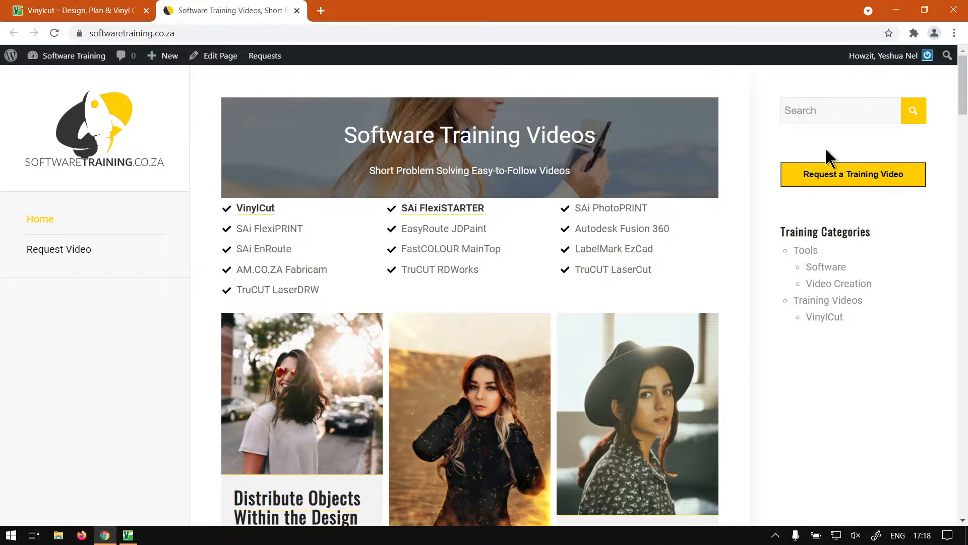
pyautogui.scroll(-9, 764, 310)
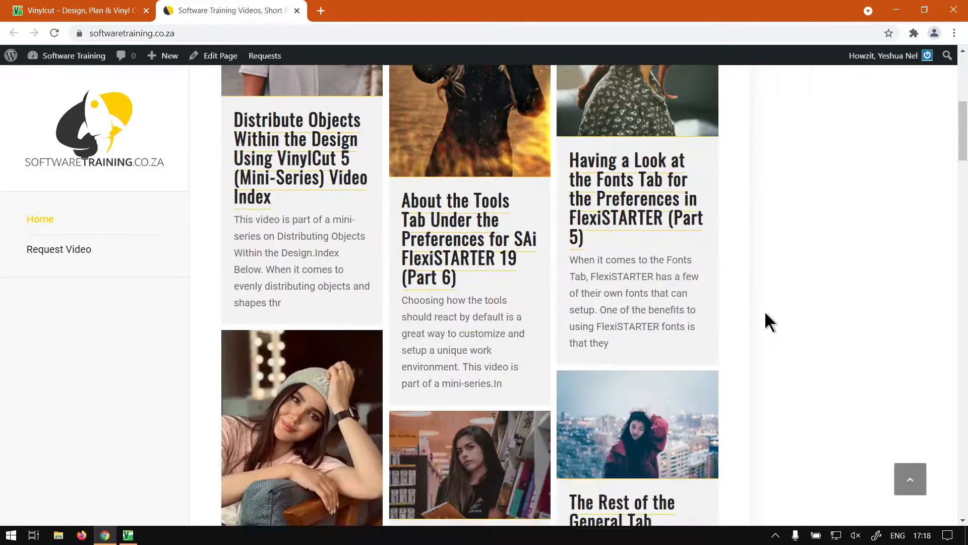
pyautogui.scroll(9, 765, 311)
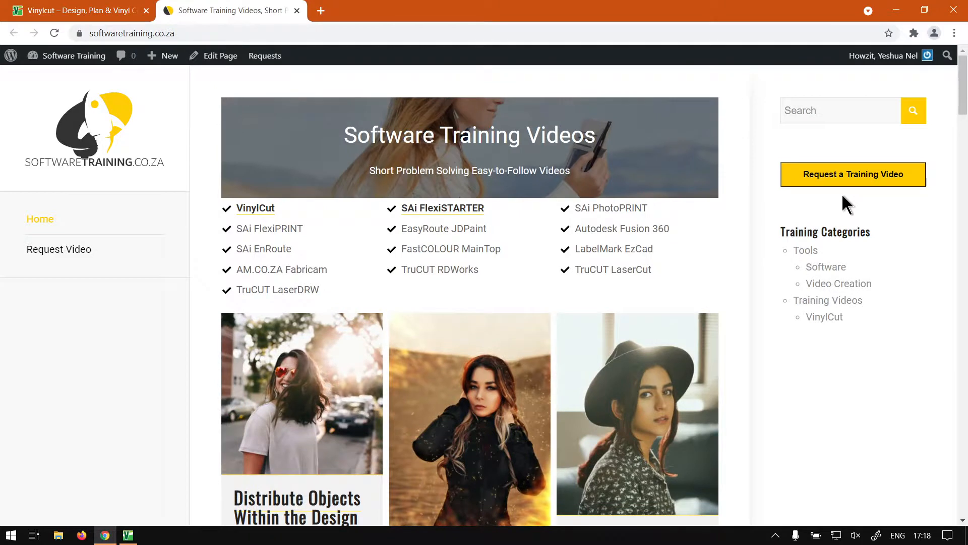